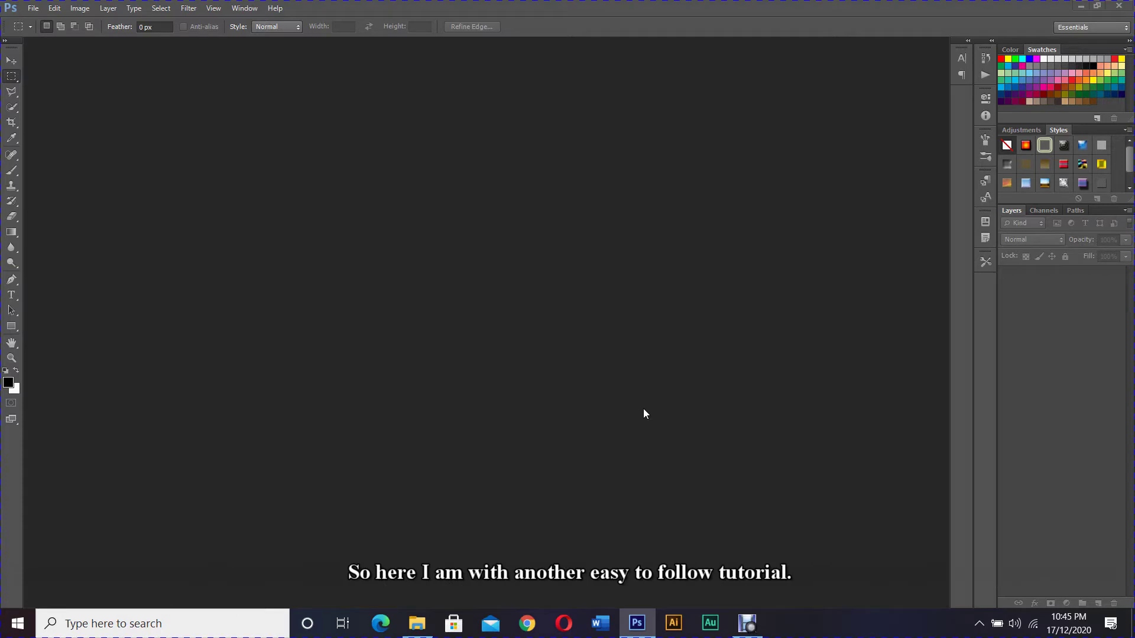
Step: Open the boat photo DSC_0745.JPG and bring up the New Layer dialog for its Background layer
left_click(33, 8)
left_click(52, 38)
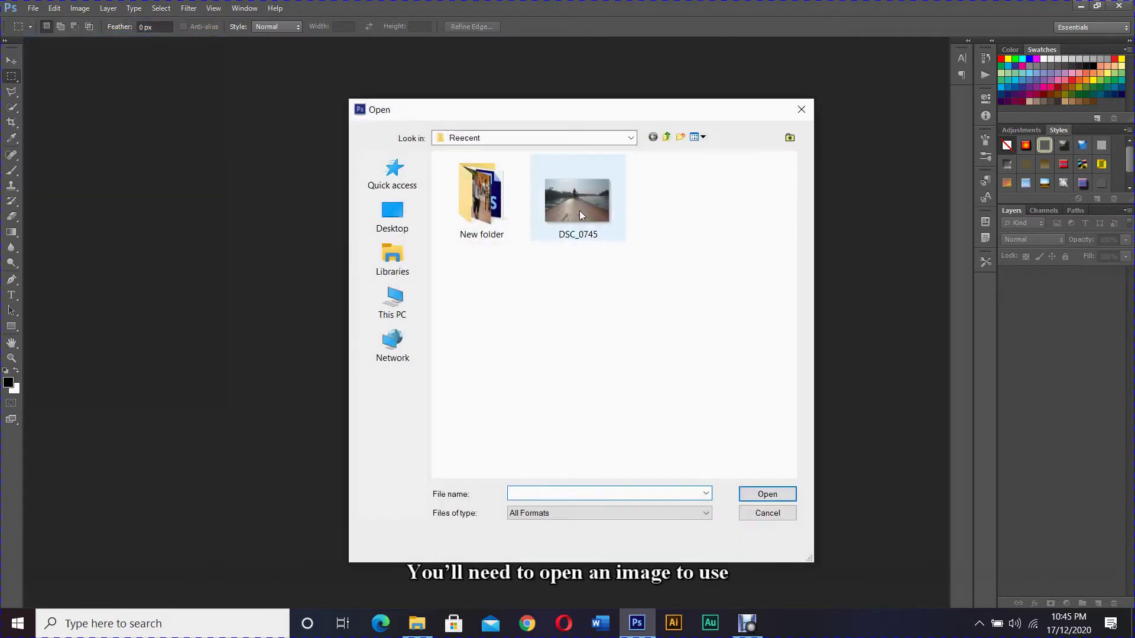
left_click(579, 211)
left_click(774, 498)
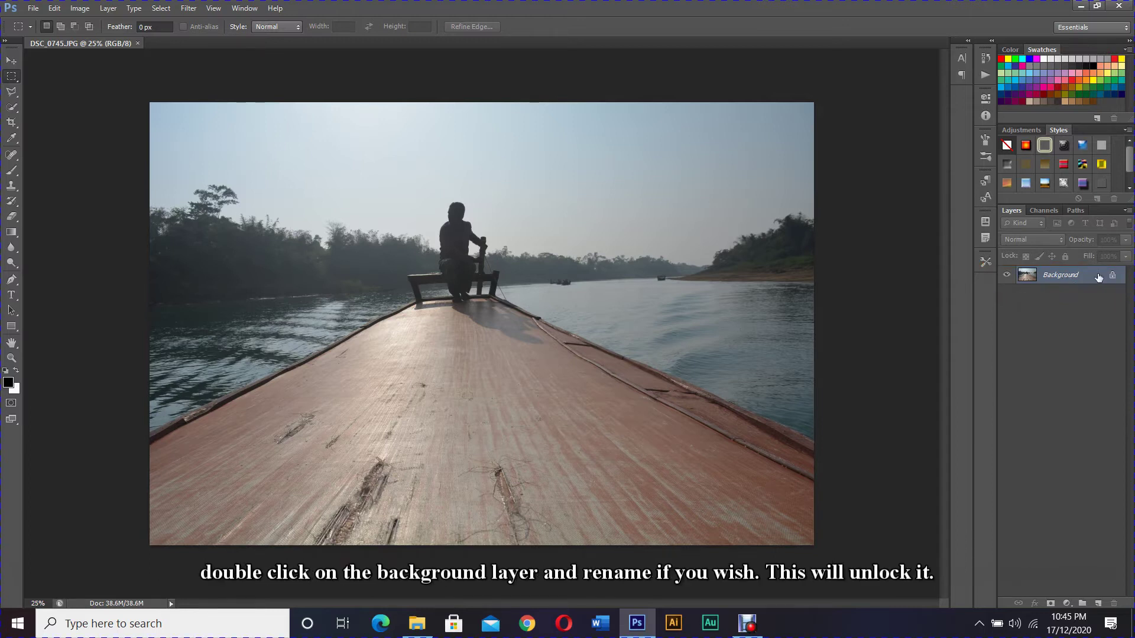
double_click(1064, 277)
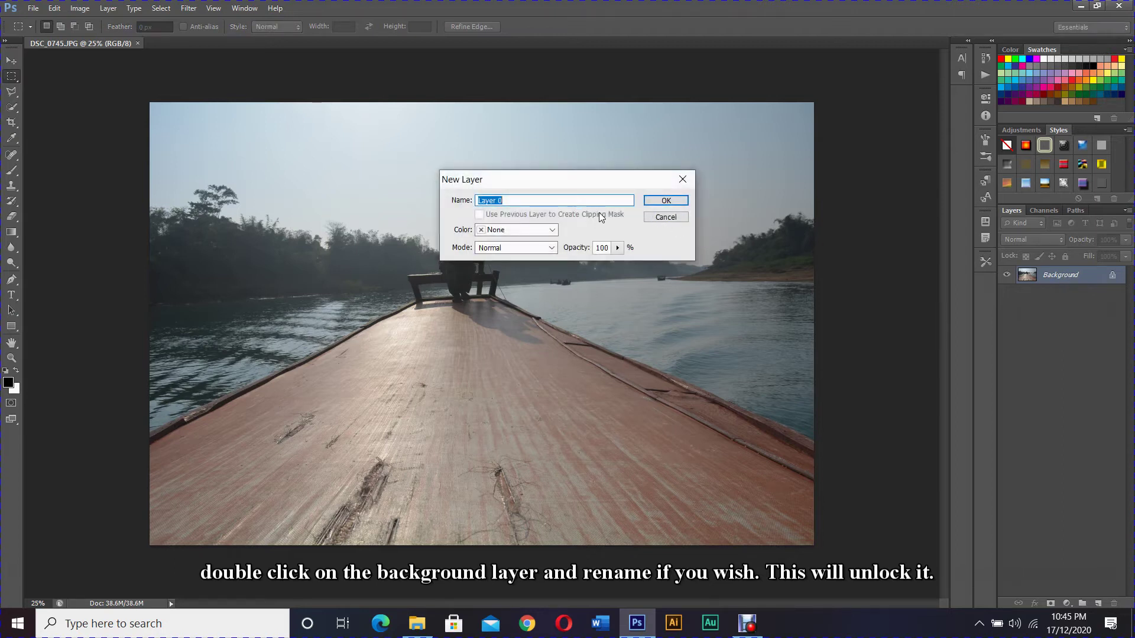
Step: Accept the name 'Layer 0' to turn the Background into an ordinary layer
left_click(678, 203)
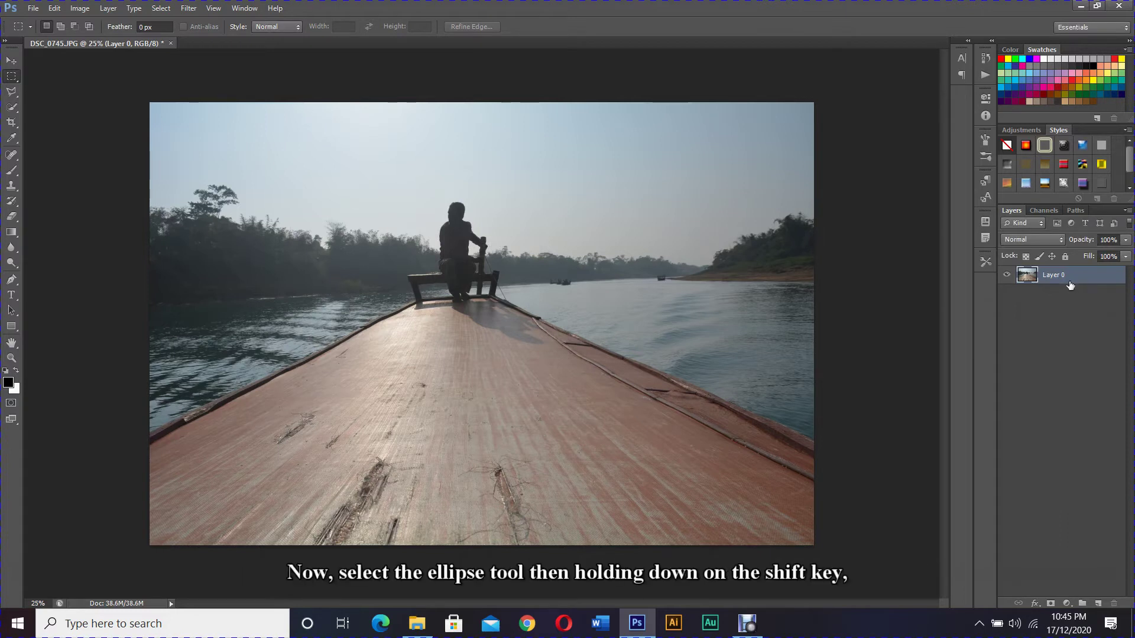
Step: Draw a perfect black circle over the photo's centre with the Ellipse Tool
left_click(12, 329)
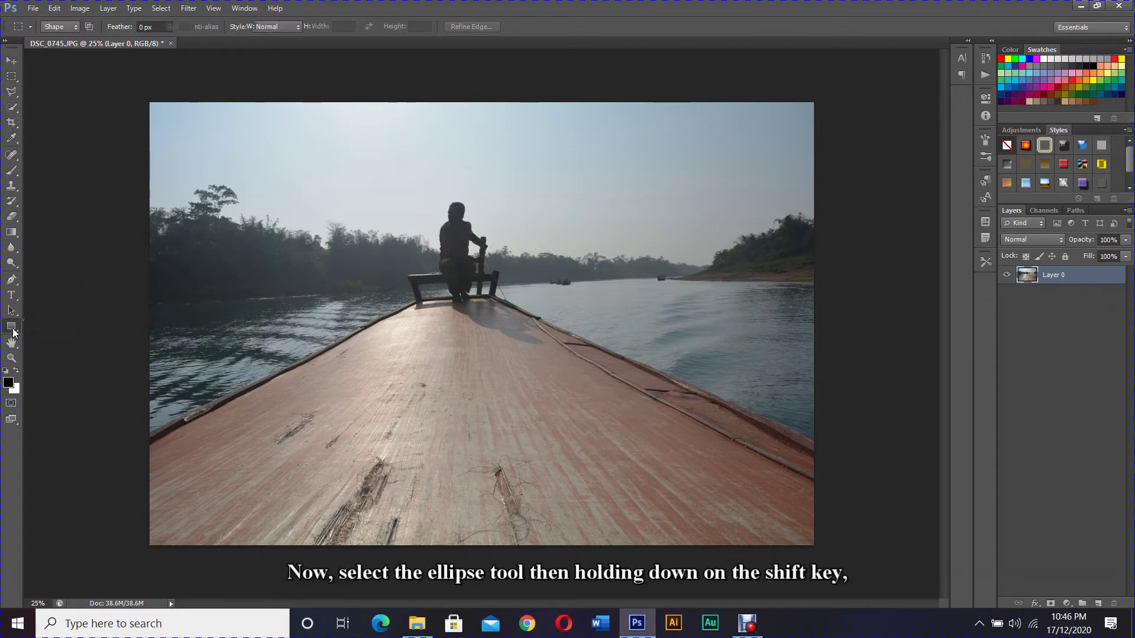
right_click(13, 329)
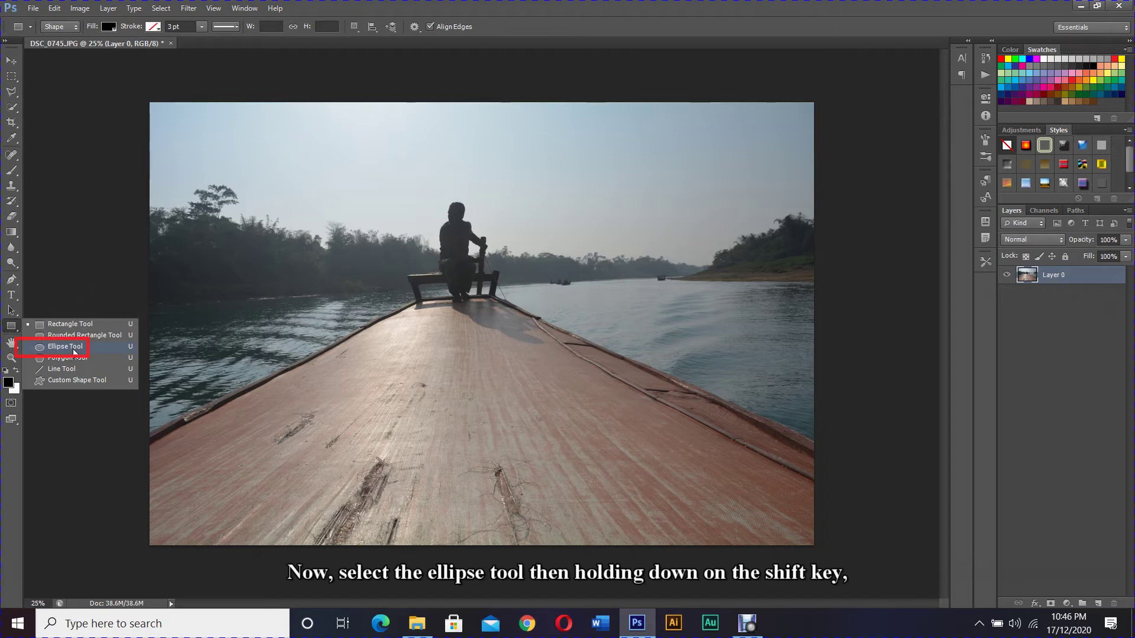
left_click(65, 347)
key("shift")
left_click_drag(337, 164, 635, 392)
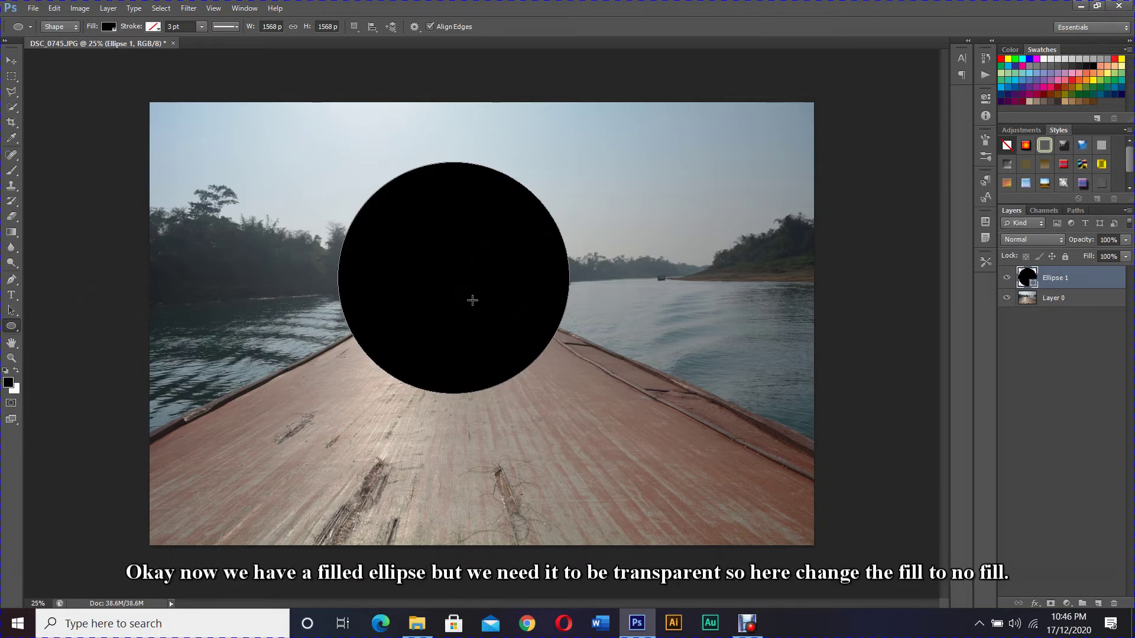
Step: Set the circle's fill and stroke to No Color, leaving a thin outline
left_click(104, 30)
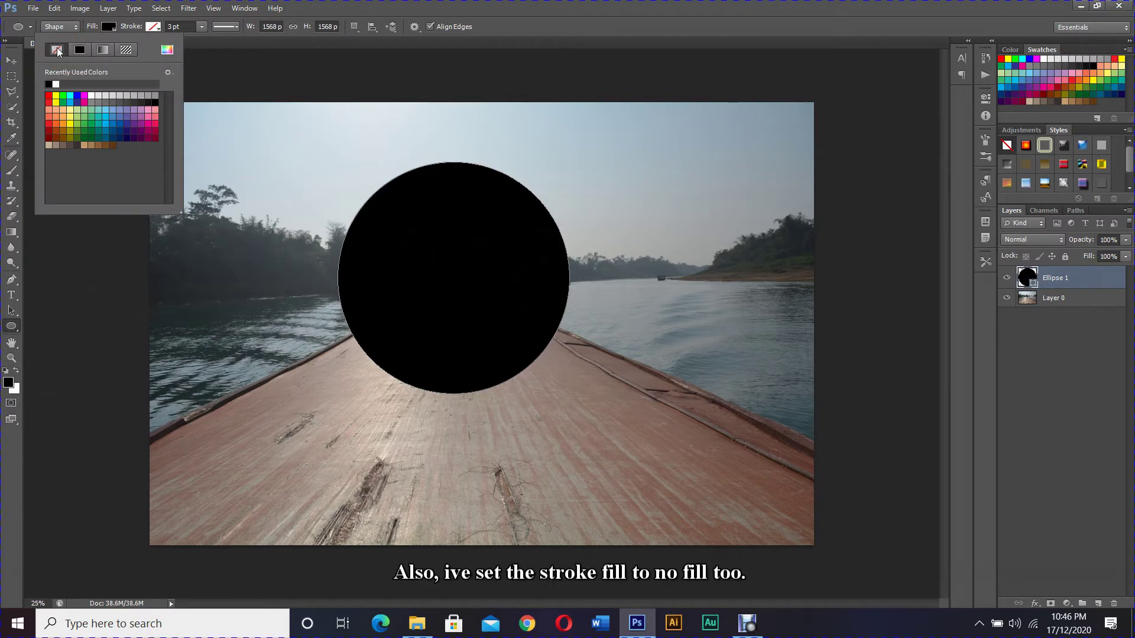
left_click(57, 51)
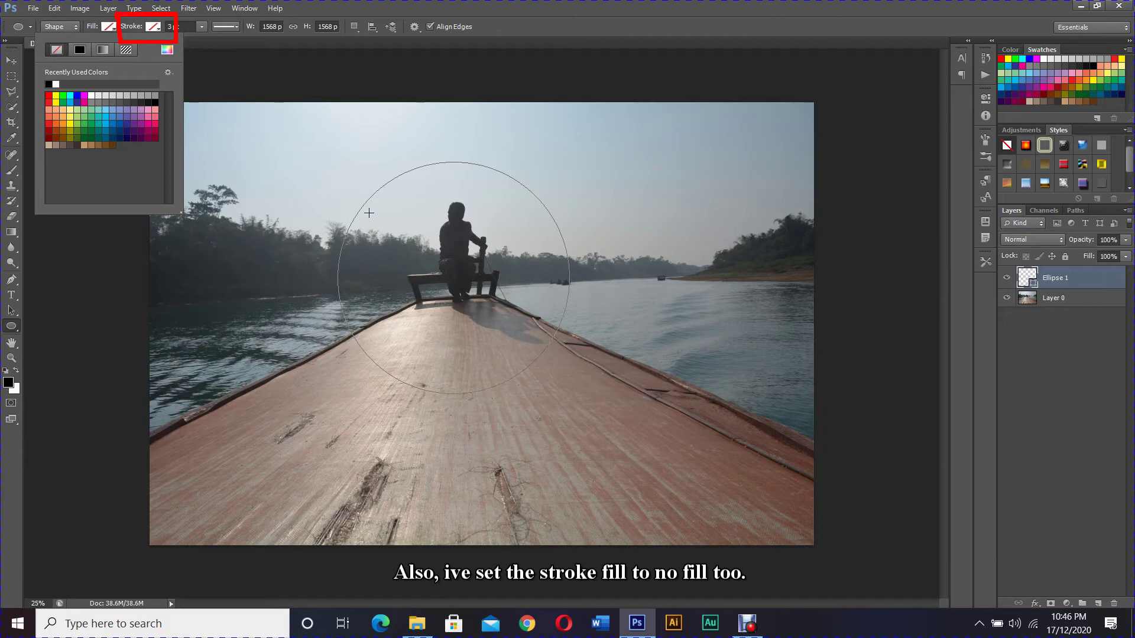
left_click(153, 27)
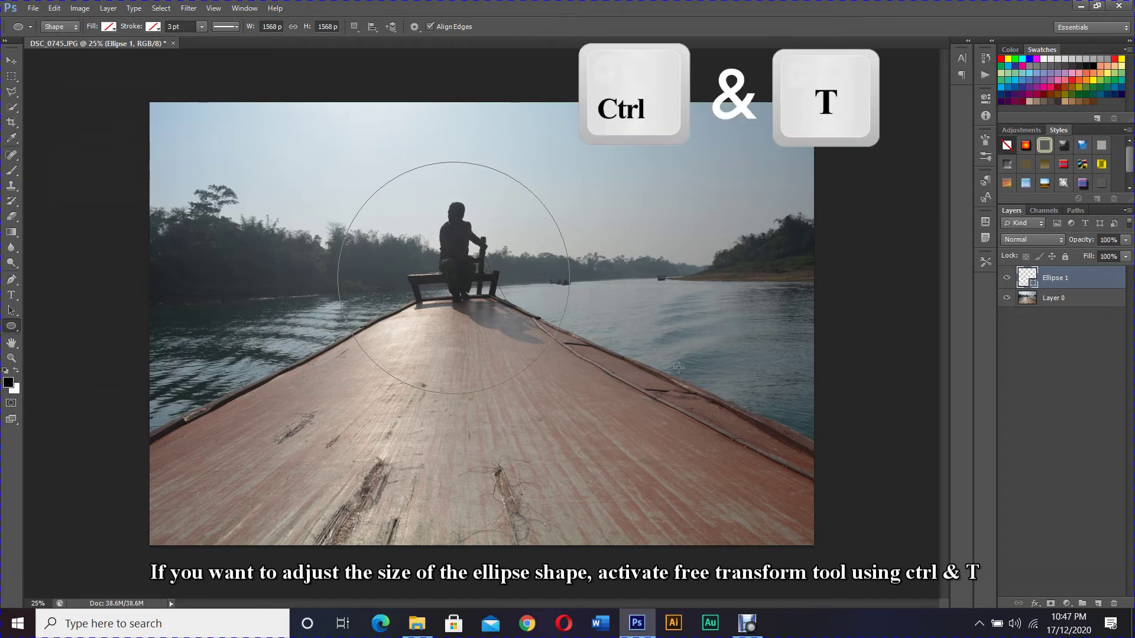
key("ctrl+t")
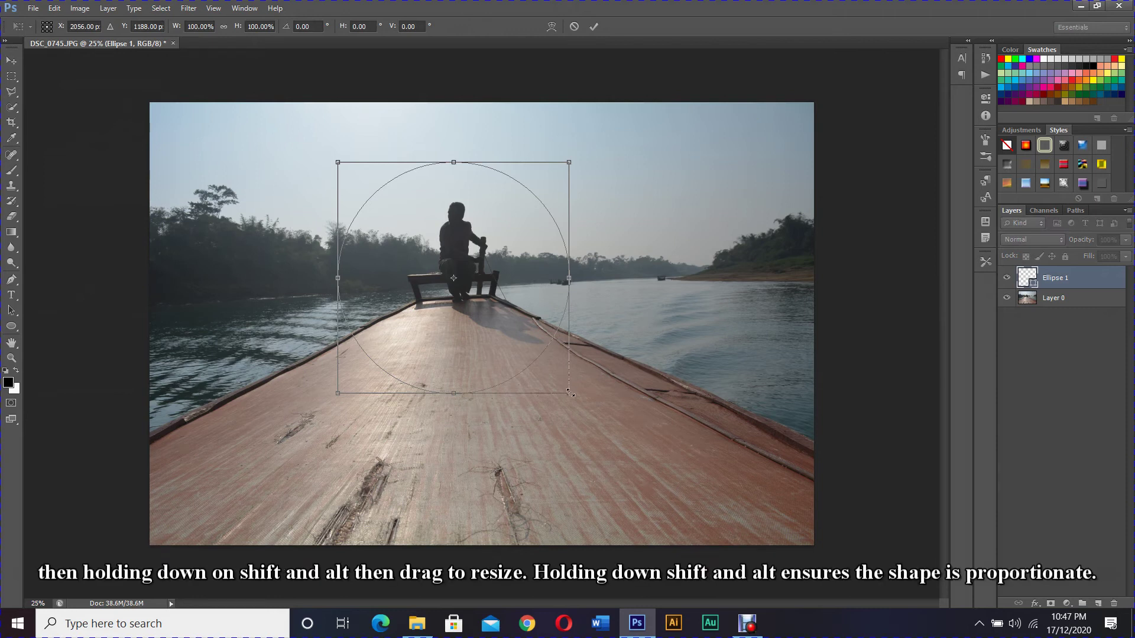
Step: Scale the circle outline to about 108% and move it up to frame the rower
left_click_drag(569, 392, 595, 413)
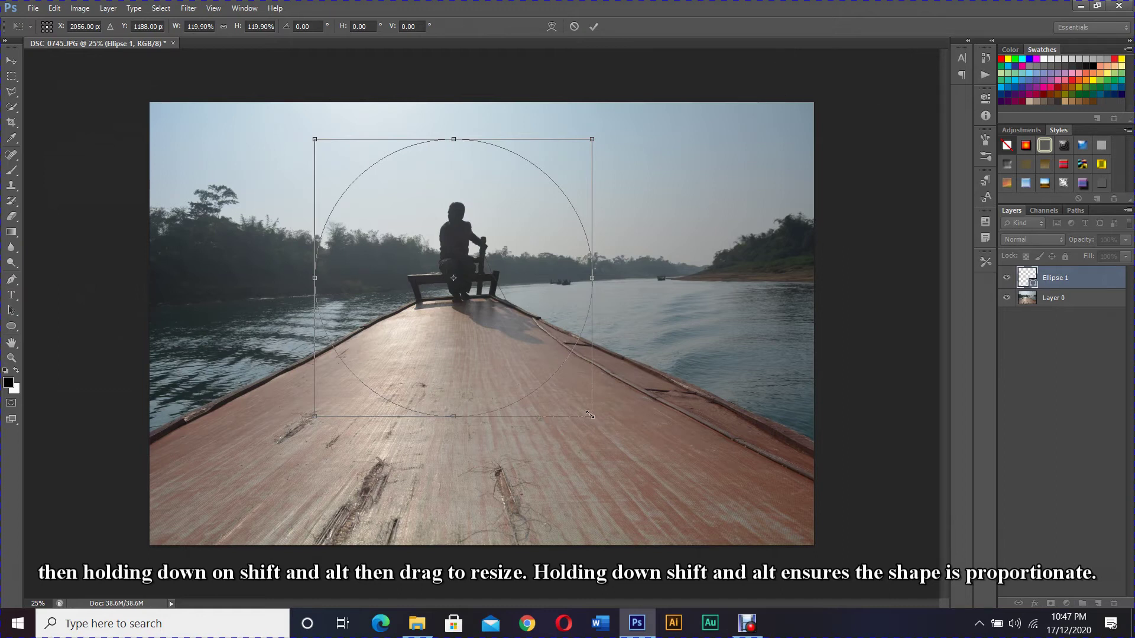
left_click_drag(590, 414, 577, 402)
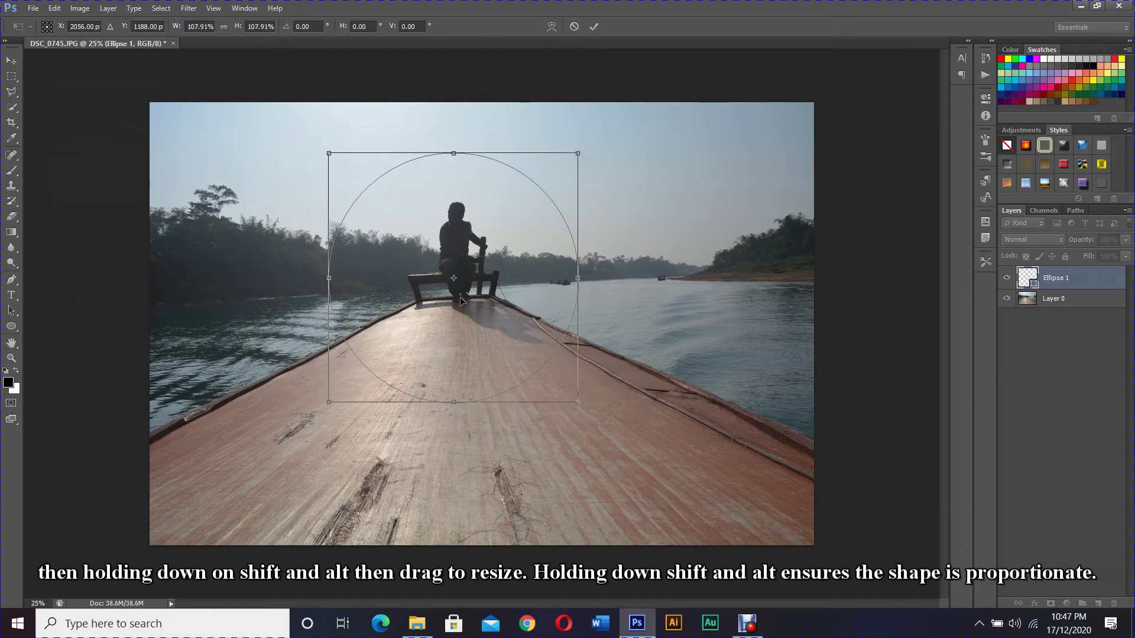
left_click_drag(460, 301, 464, 279)
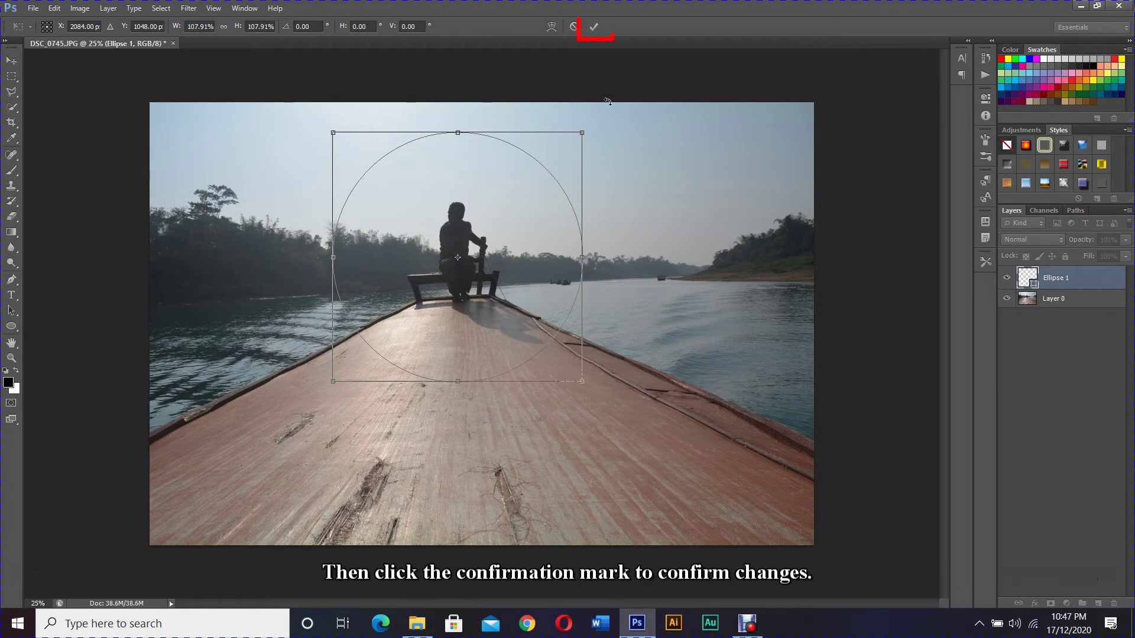
left_click(593, 26)
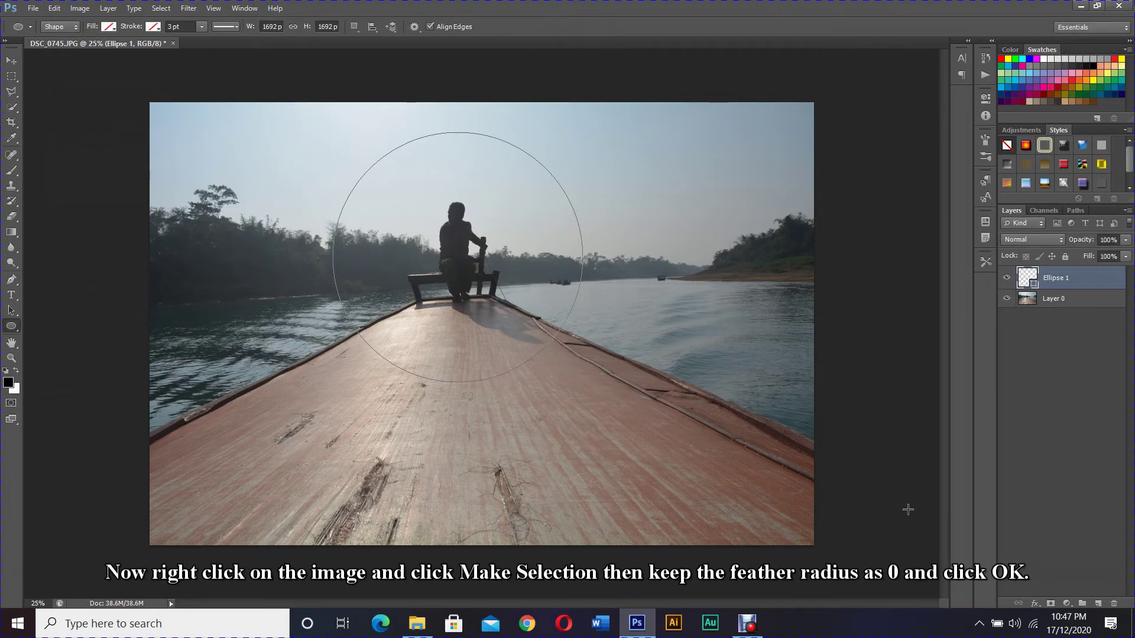
Step: Convert the circle path into a selection with 0 feather radius
right_click(640, 226)
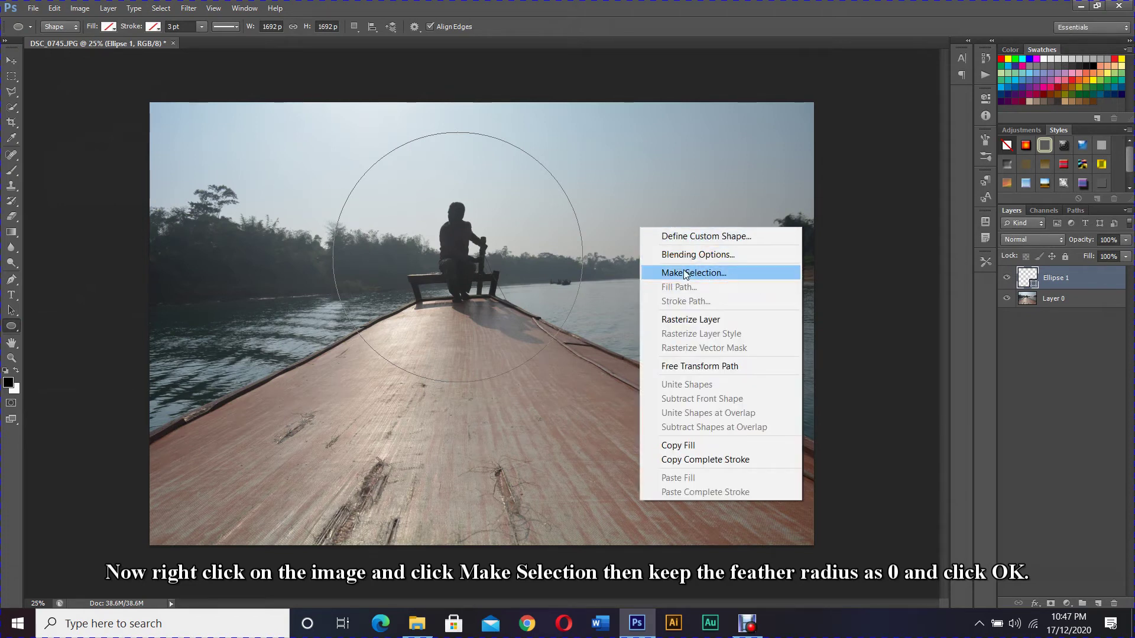
left_click(706, 272)
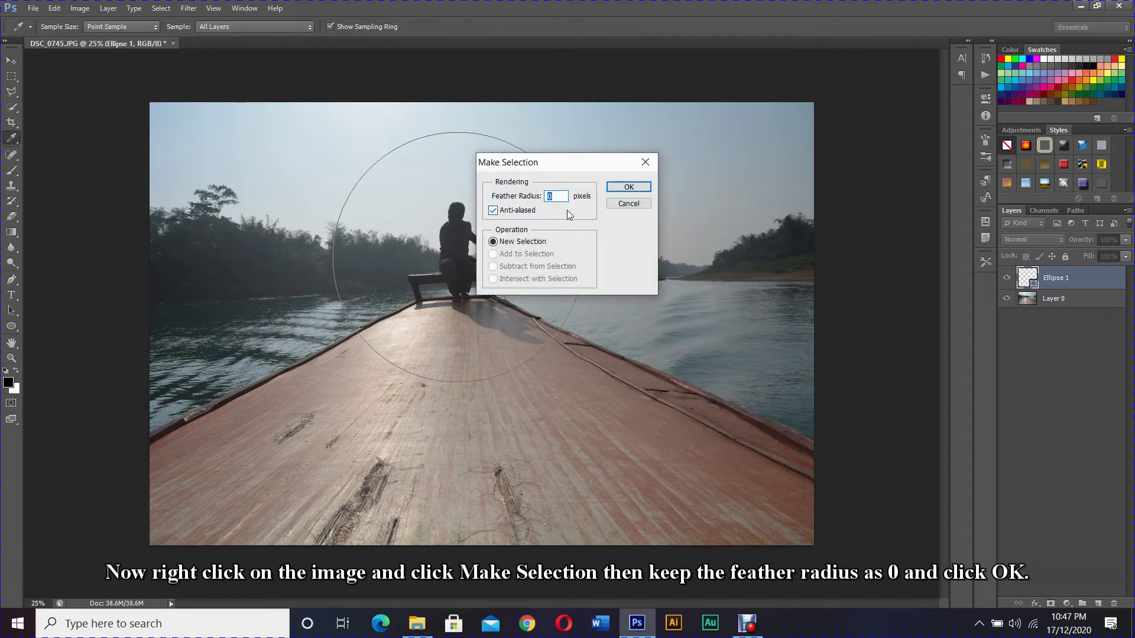
left_click(629, 187)
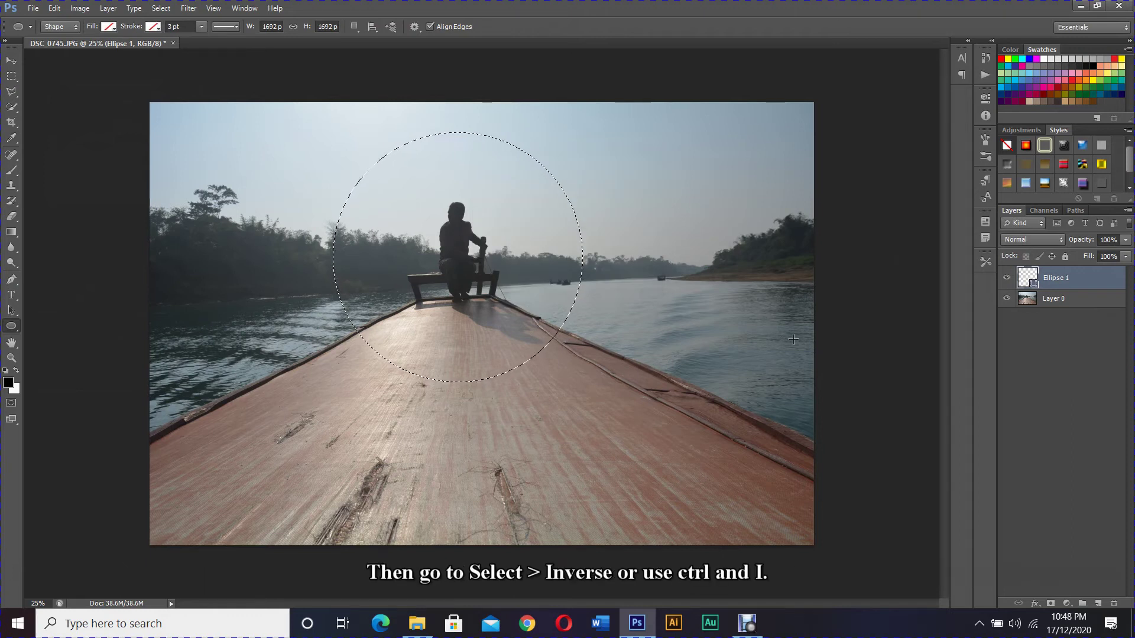
Step: Invert the selection to outside the circle and make Layer 0 active
left_click(159, 8)
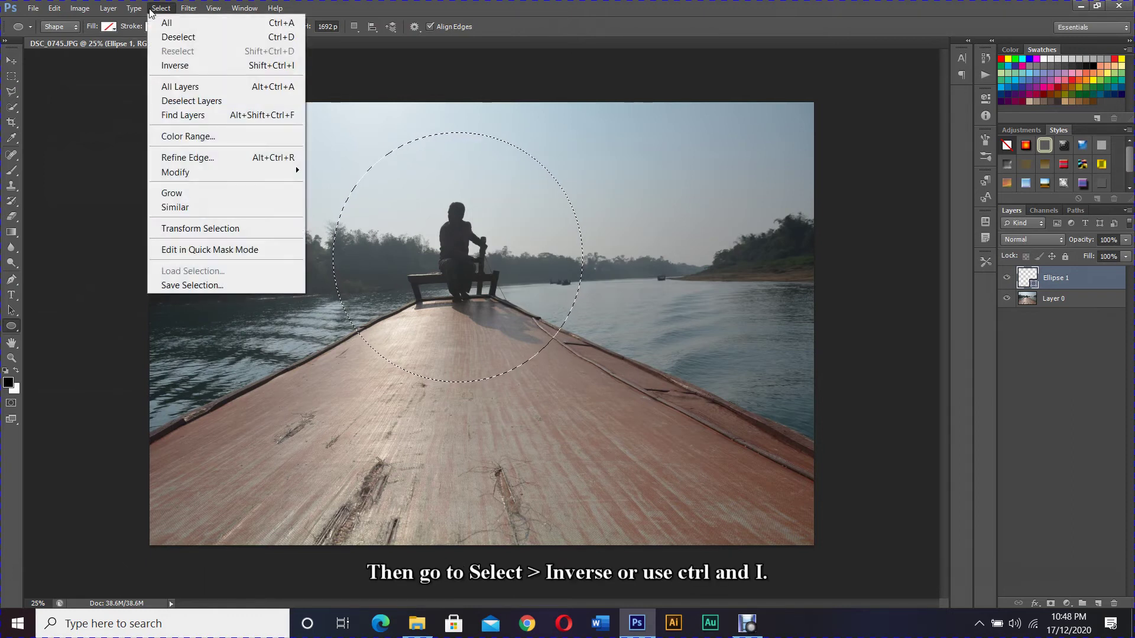
left_click(184, 66)
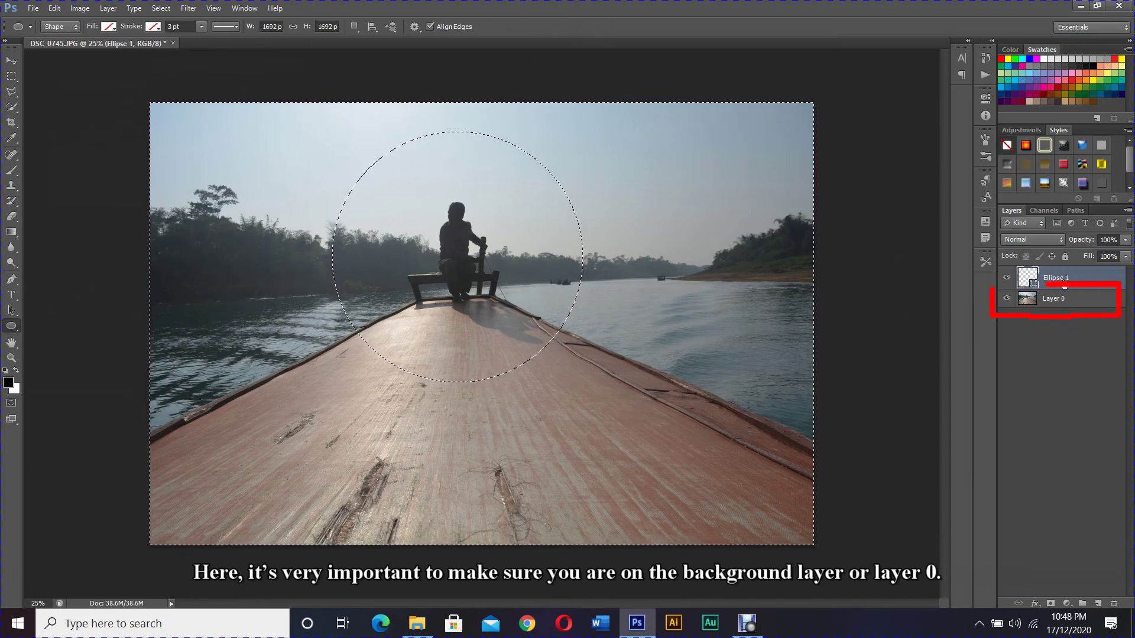
left_click(1087, 303)
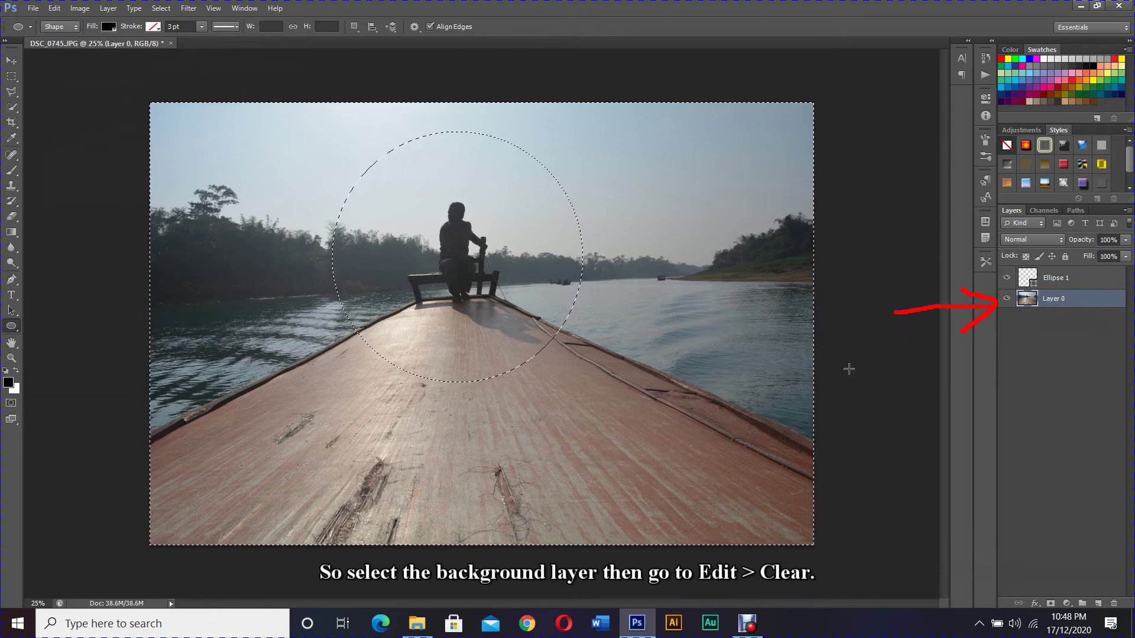
Step: Delete Layer 0's pixels outside the circle, leaving transparency
left_click(54, 9)
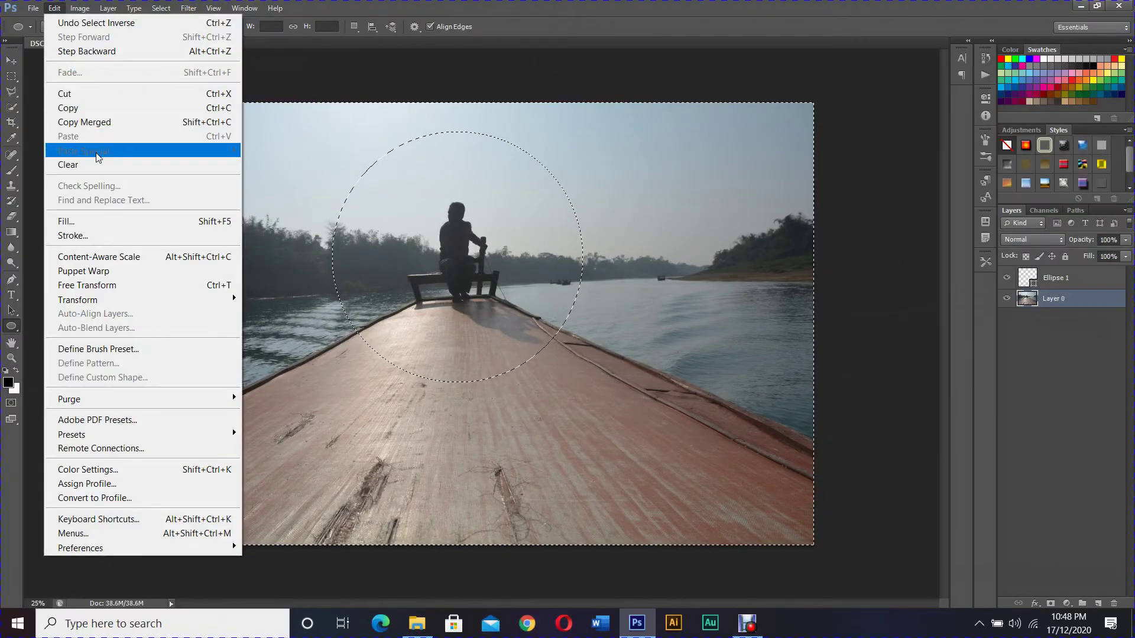
left_click(617, 18)
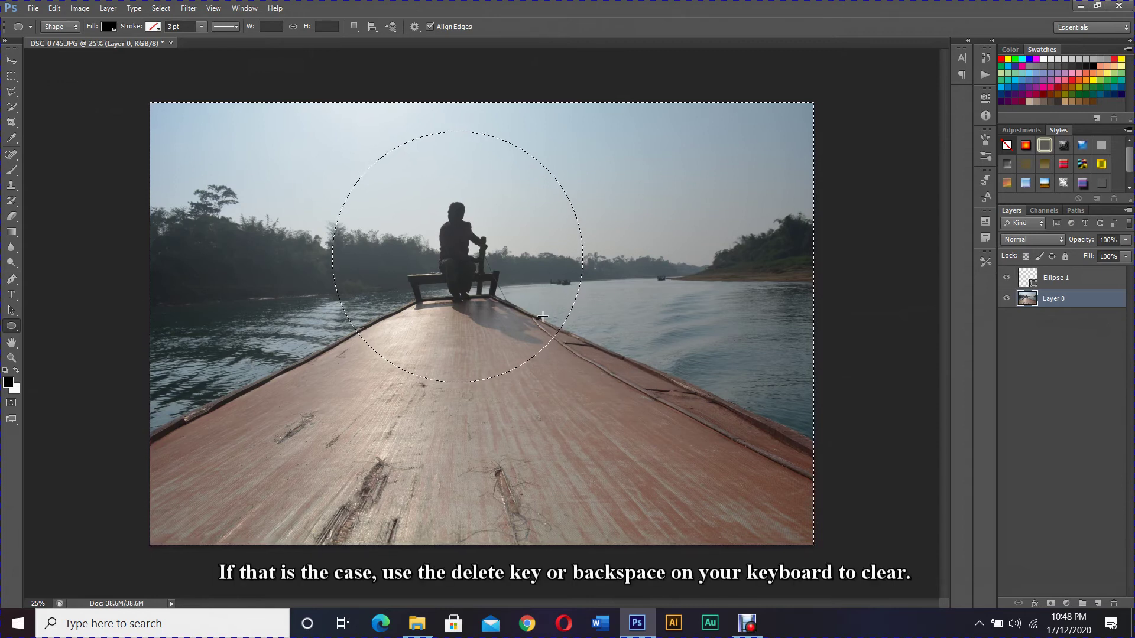
key("Delete")
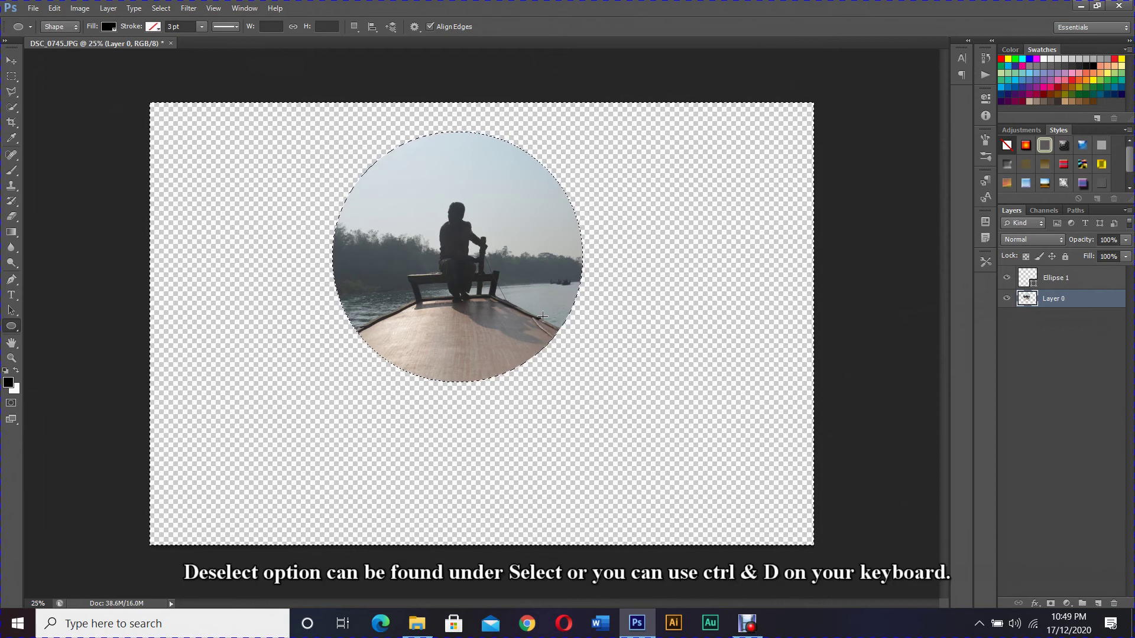
Step: Deselect the circle and reposition the circular image with the Move tool
left_click(161, 8)
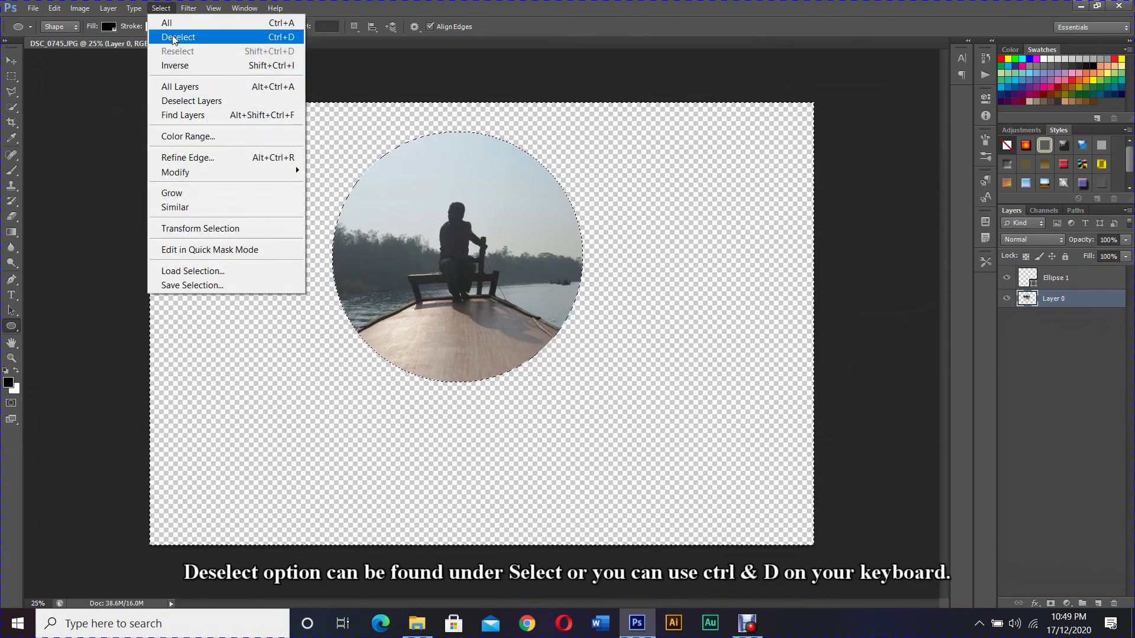
left_click(173, 38)
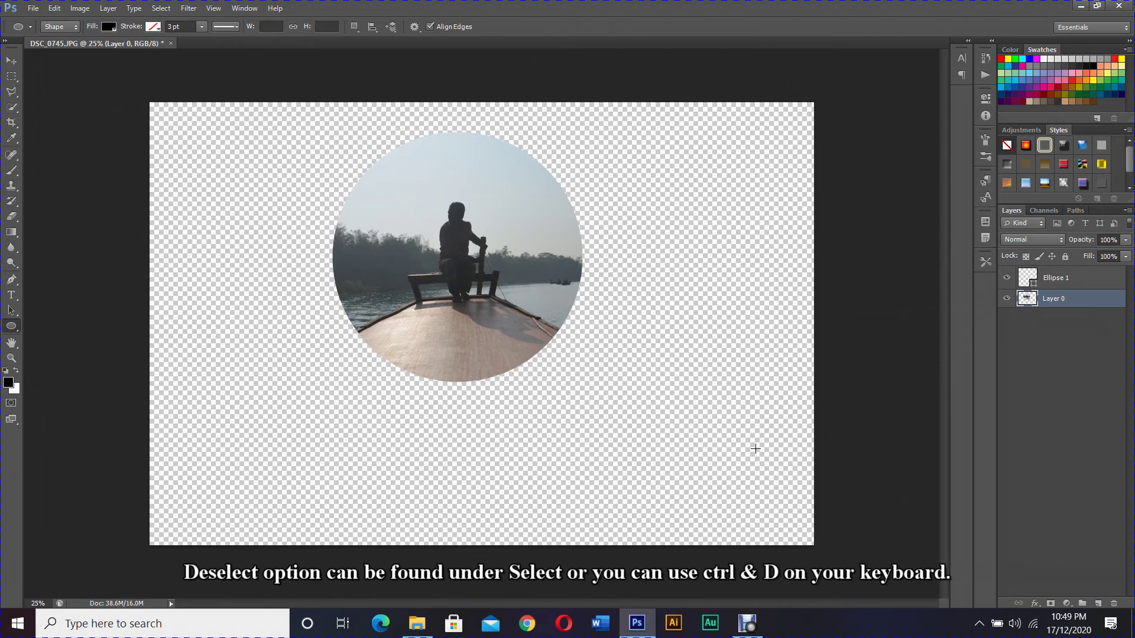
left_click(11, 60)
mouse_move(567, 308)
left_mouse_down()
mouse_move(583, 324)
mouse_move(435, 313)
left_mouse_up()
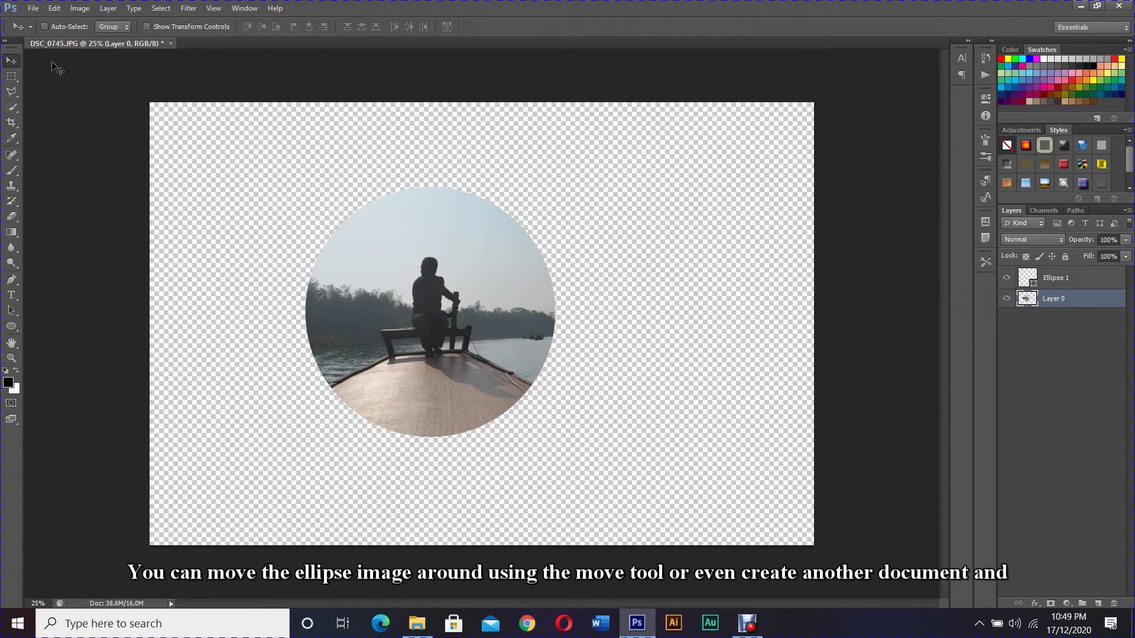
Step: Create a new white Untitled-1 document and drag the circular image into it
left_click(34, 8)
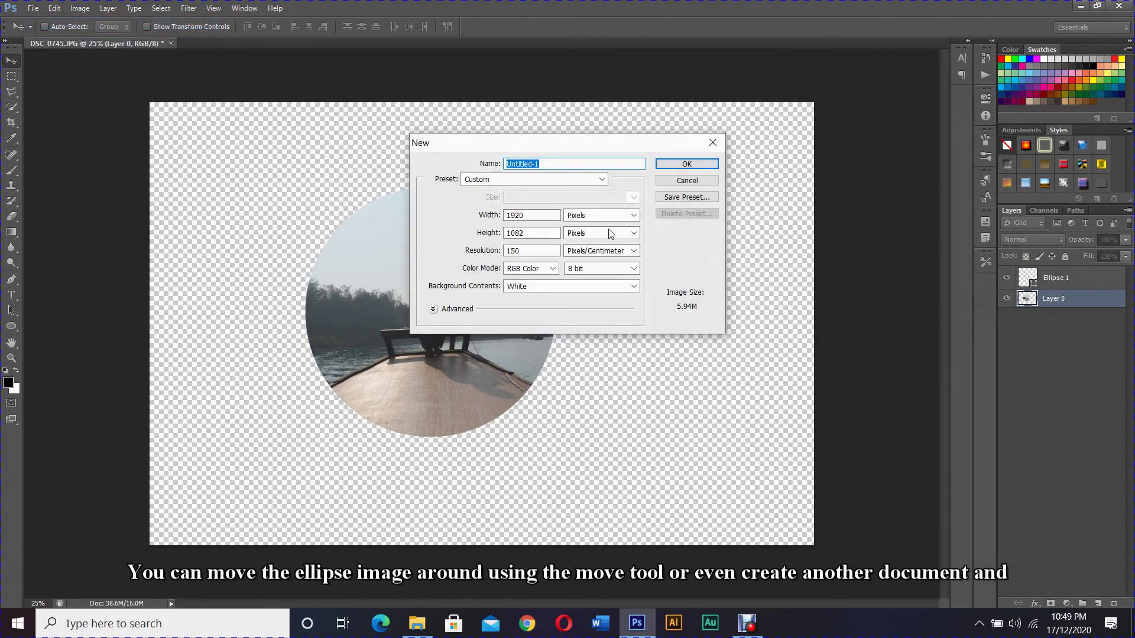
left_click(688, 164)
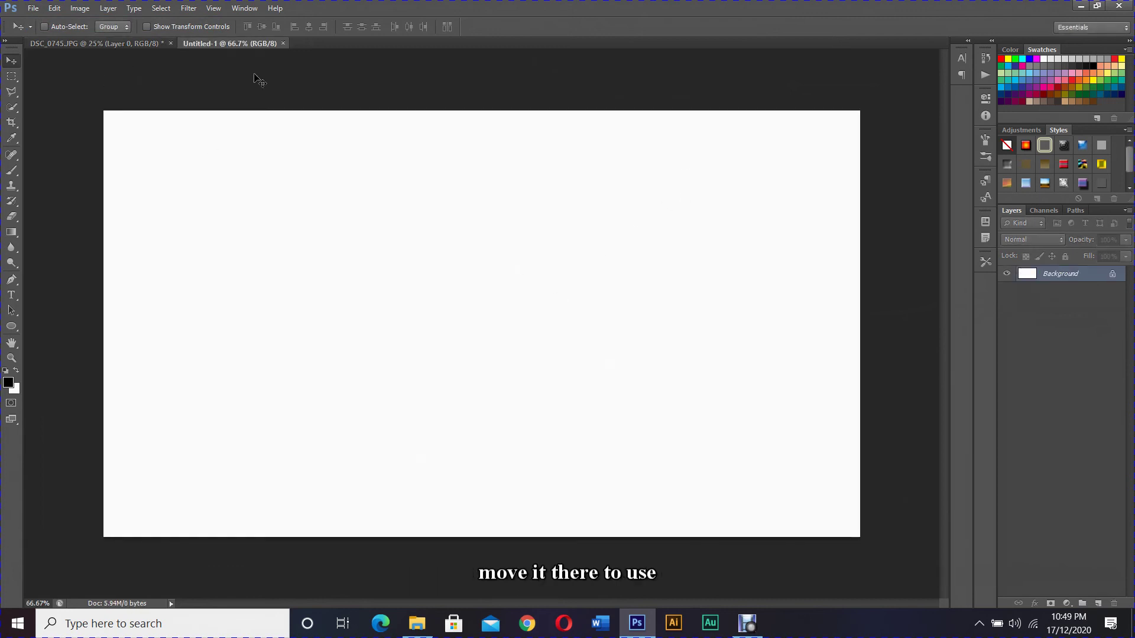
left_click(127, 44)
mouse_move(345, 205)
left_mouse_down()
mouse_move(286, 98)
mouse_move(432, 278)
left_mouse_up()
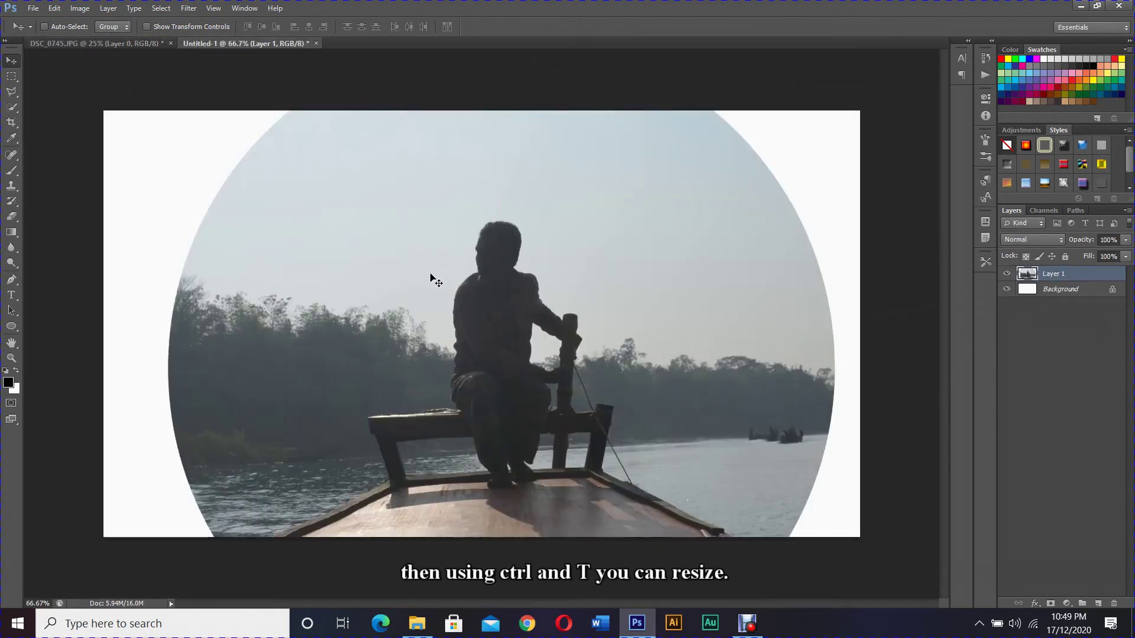
Step: Shrink the copied circle to under half size and centre it on the white page
key("ctrl+t")
scroll(431, 275, "down", 2)
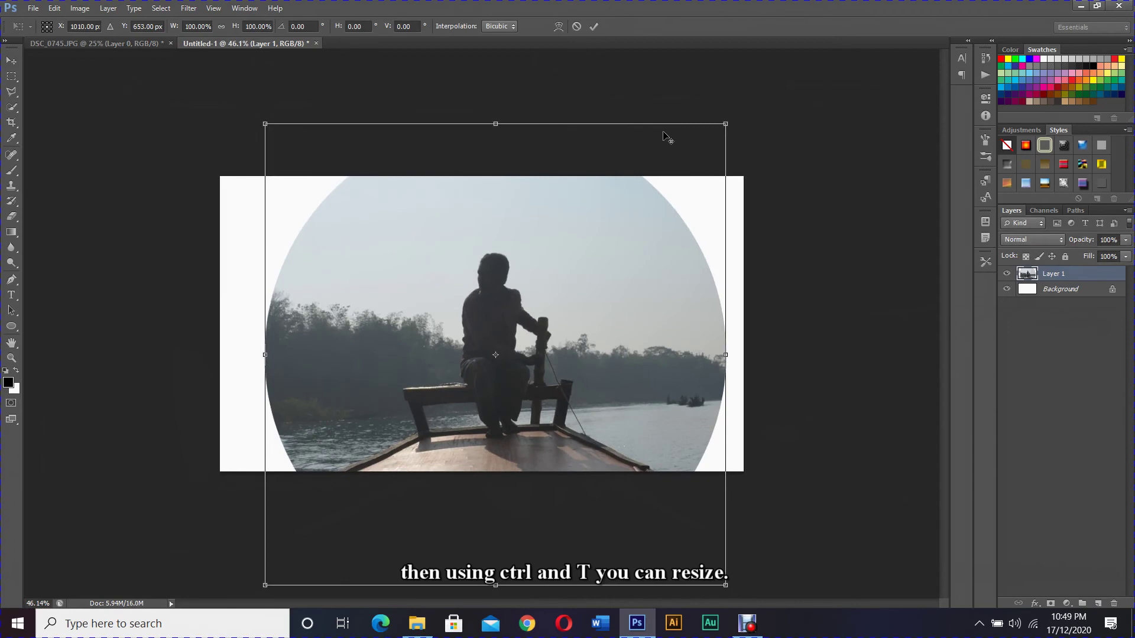
left_click_drag(733, 123, 594, 226)
left_click_drag(518, 314, 513, 290)
key("Return")
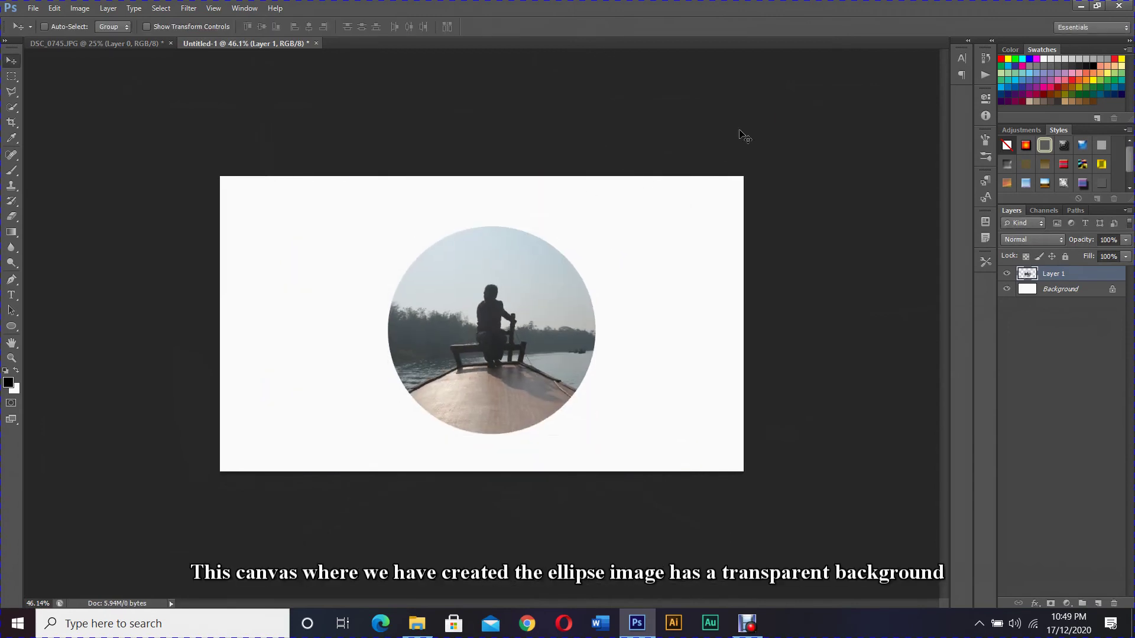
Step: Move the circle in DSC_0745 further right on its canvas
left_click(157, 41)
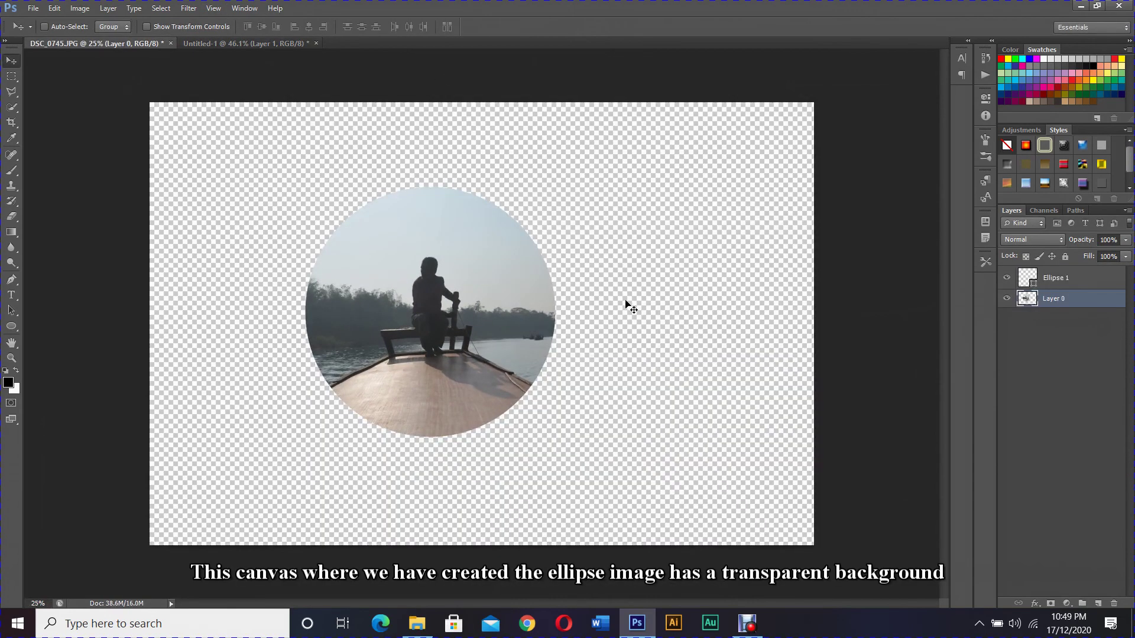
left_click_drag(452, 278, 492, 285)
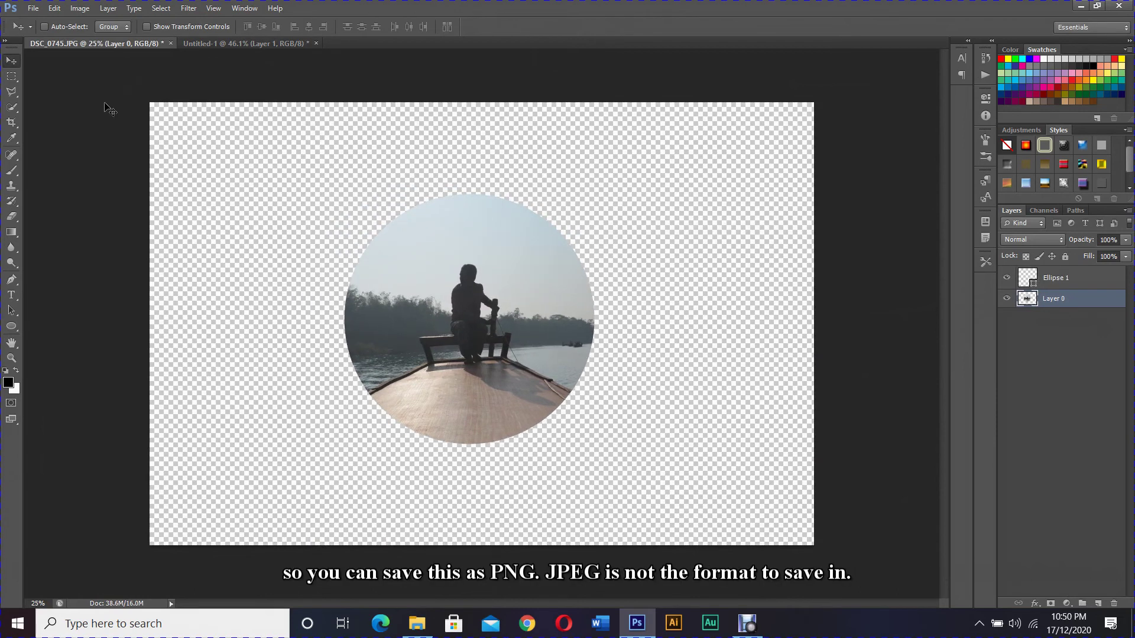
left_click(34, 9)
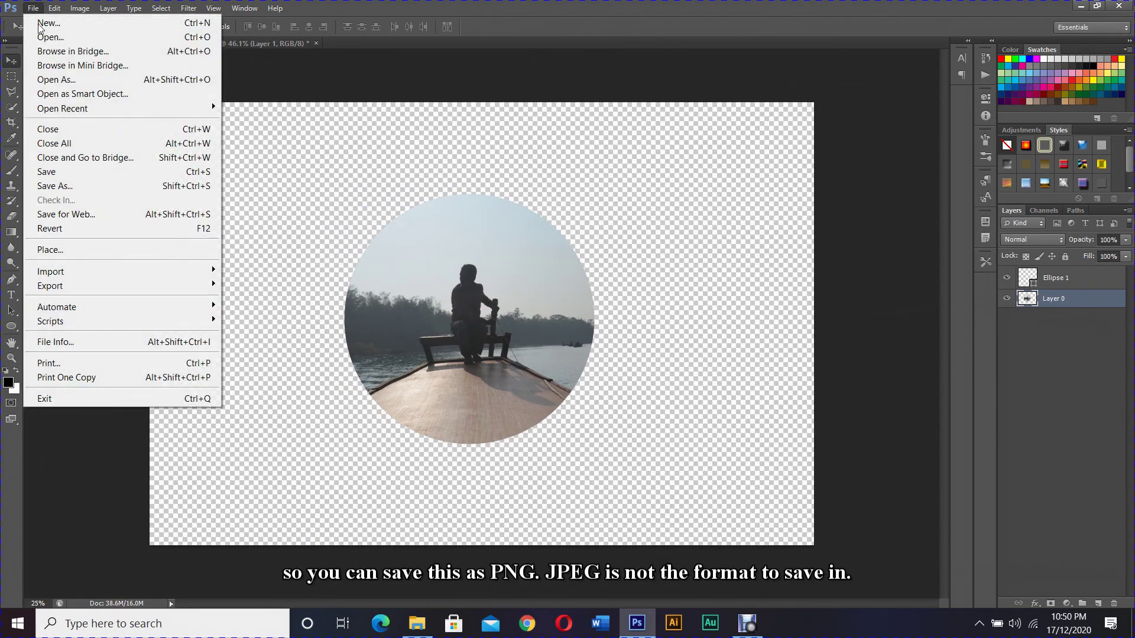
Step: Save the circular boat image as PNG copy DSC_0745.png, accepting the default PNG options
left_click(103, 188)
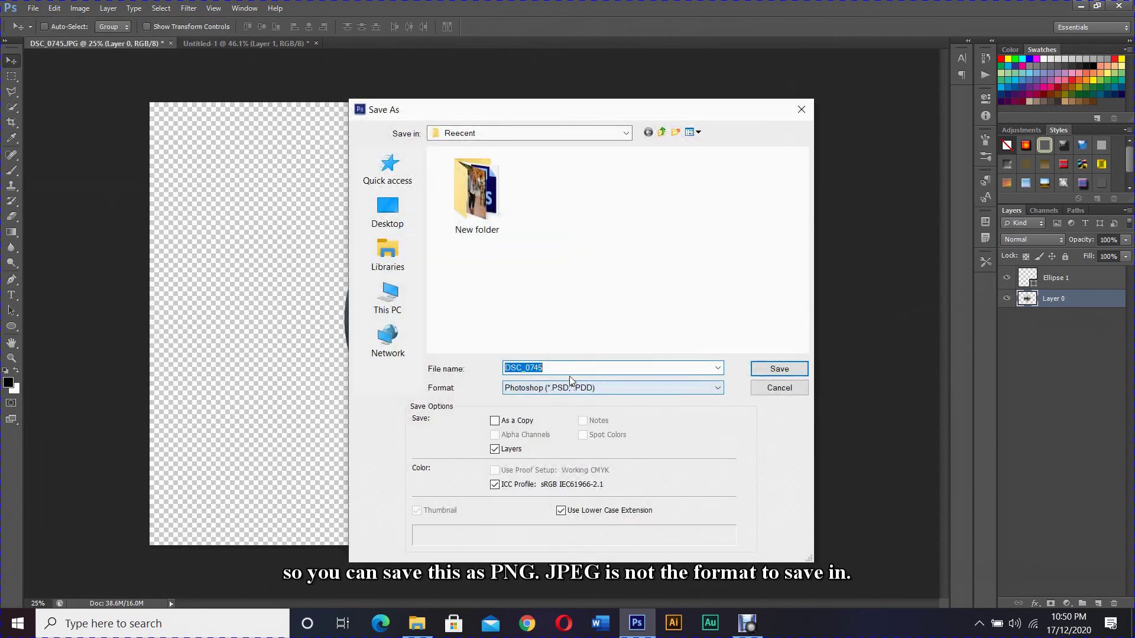
left_click(559, 389)
left_click(538, 552)
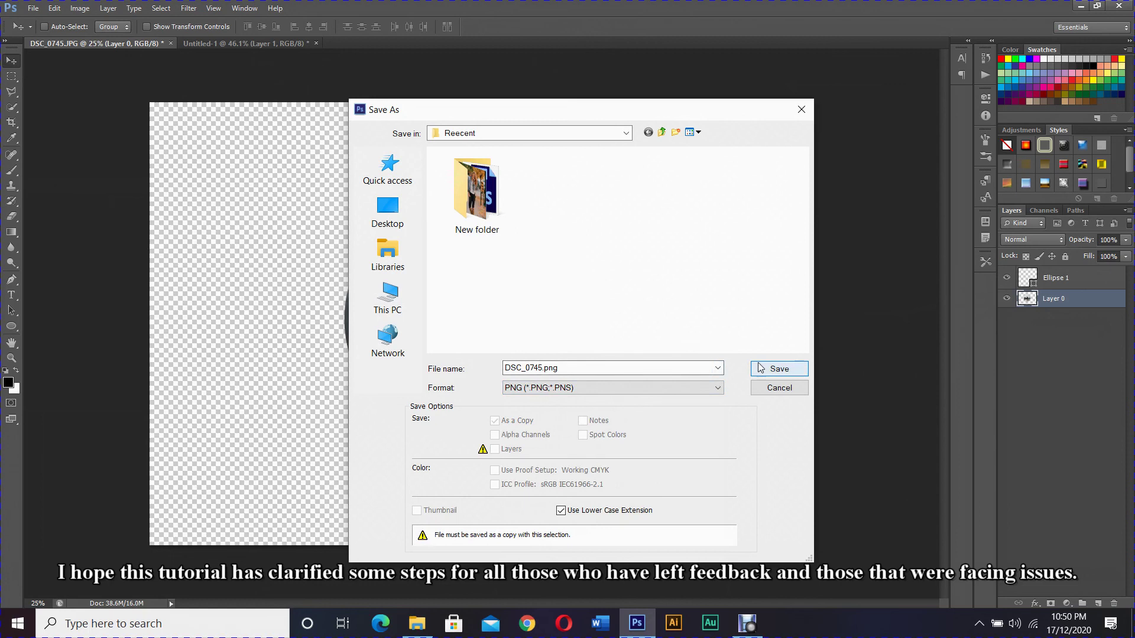
type("c")
key("Return")
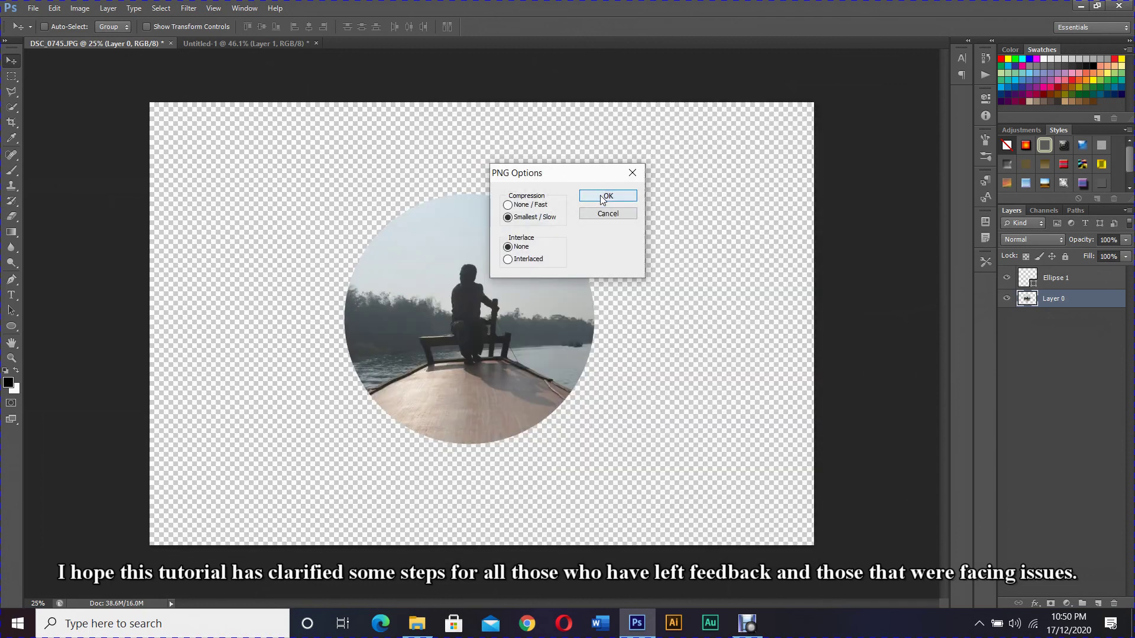
left_click(603, 203)
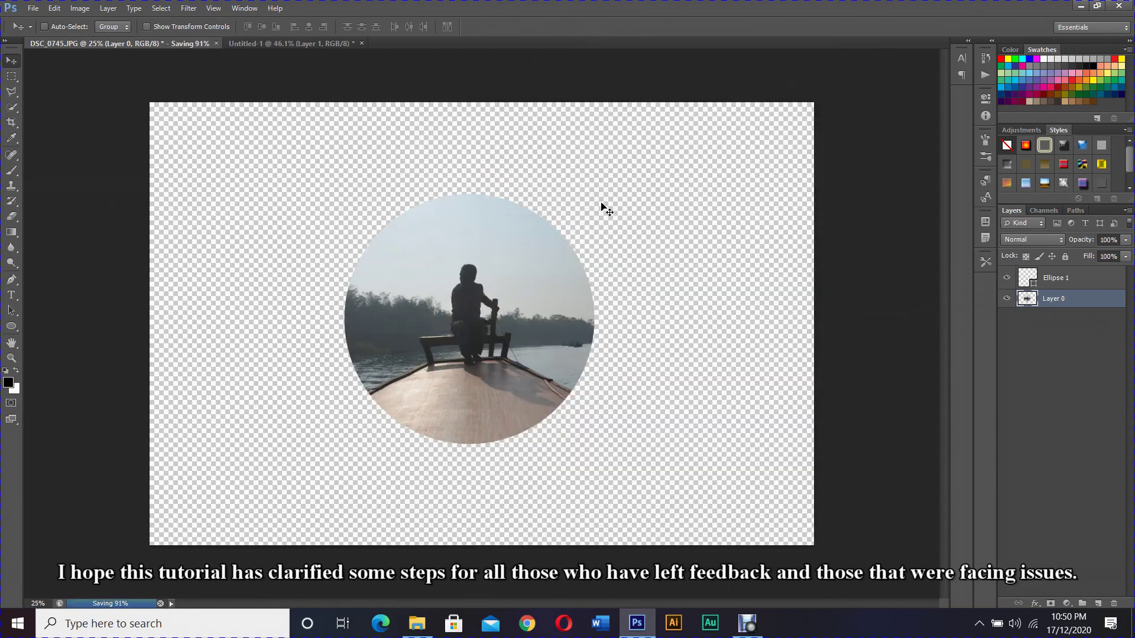